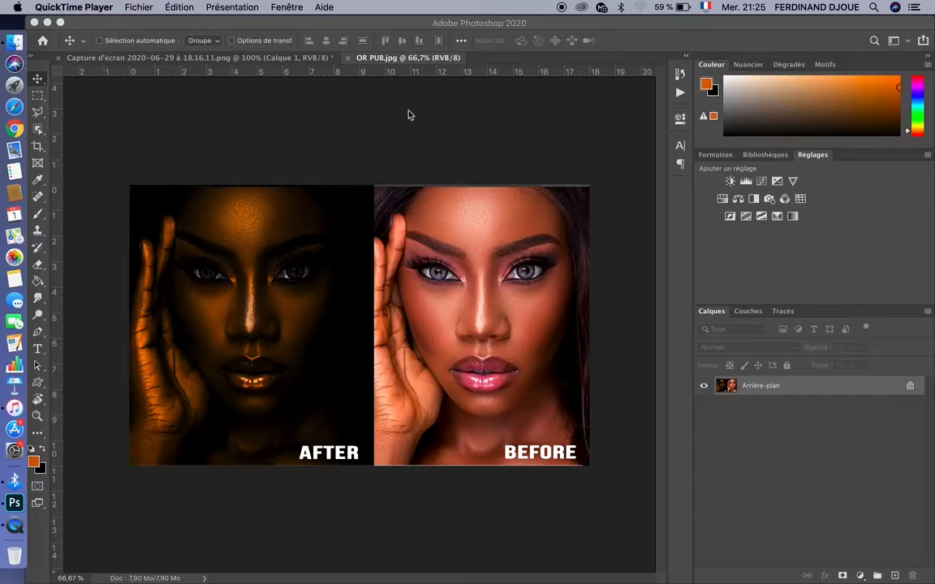
# - Close the OR PUB.jpg before/after document and duplicate the portrait layer Calque 1
pyautogui.click(351, 61)
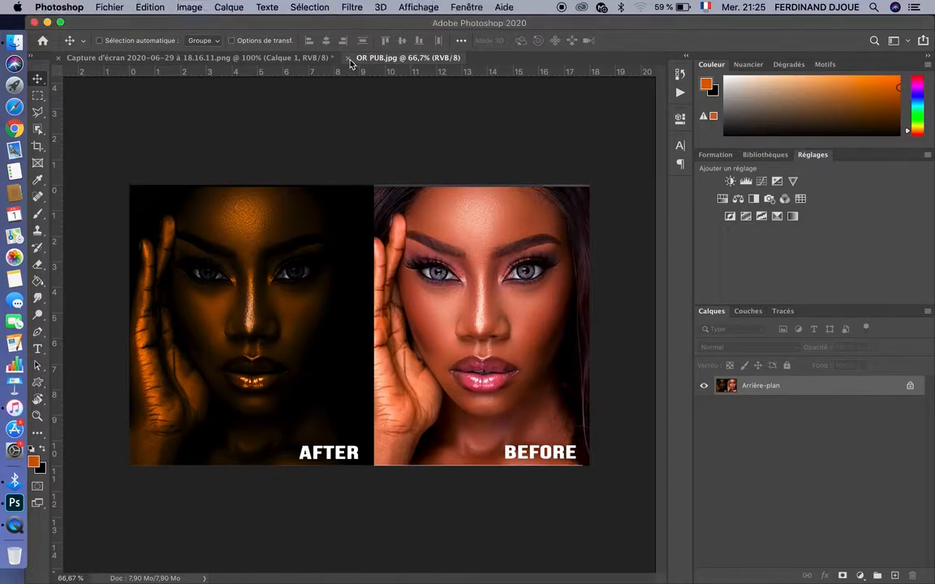
pyautogui.click(350, 60)
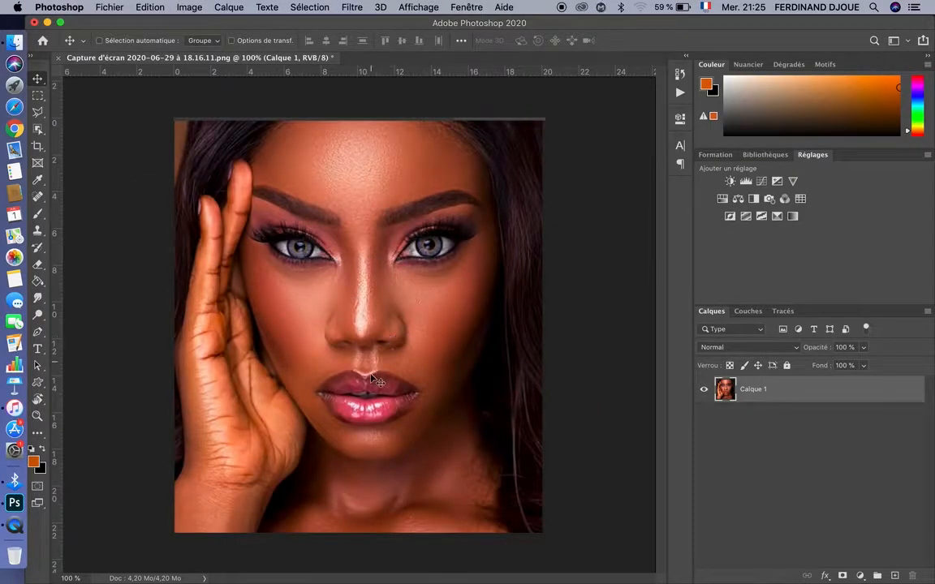
pyautogui.press('super+j')
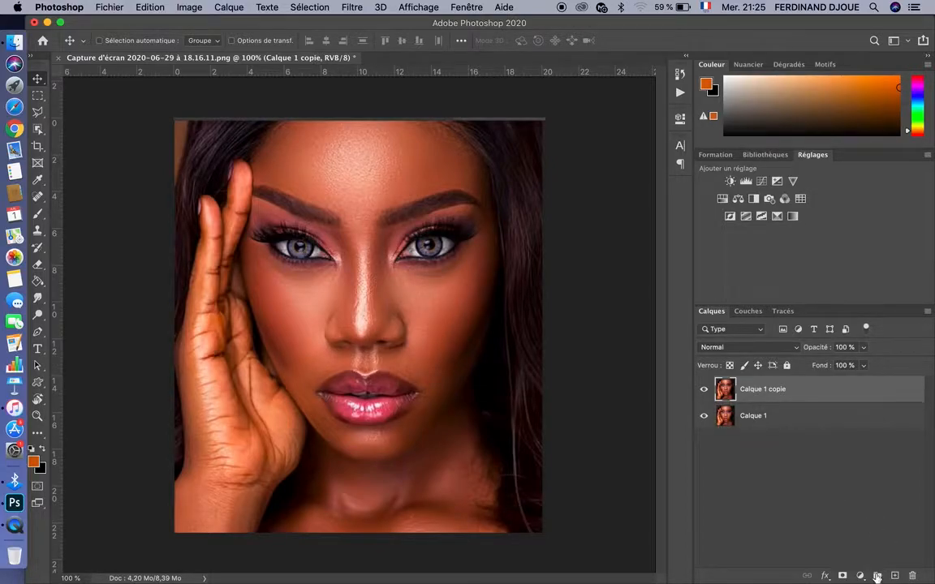
# - Add a Noir et blanc adjustment layer with the default preset above the portrait copy and set its blend mode to Produit
pyautogui.click(862, 576)
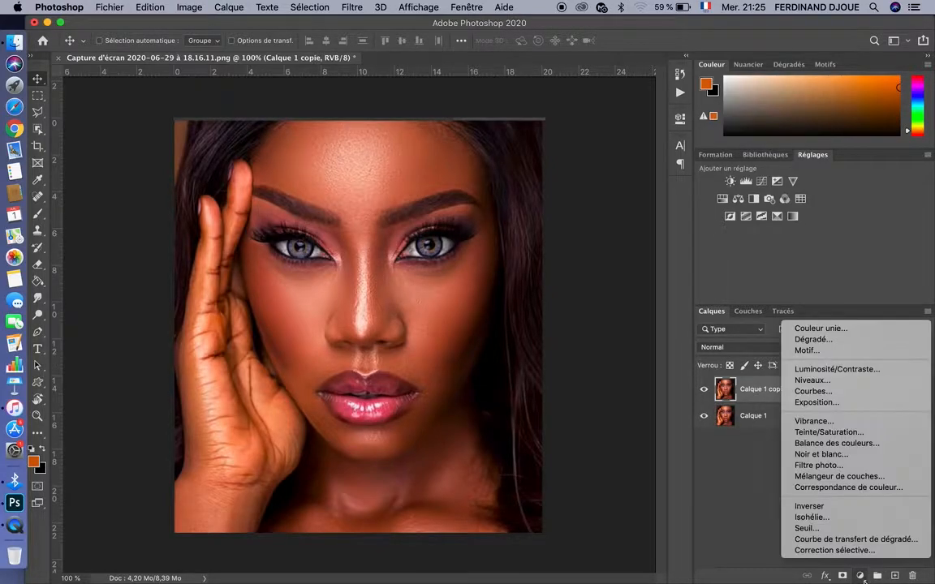
pyautogui.click(822, 456)
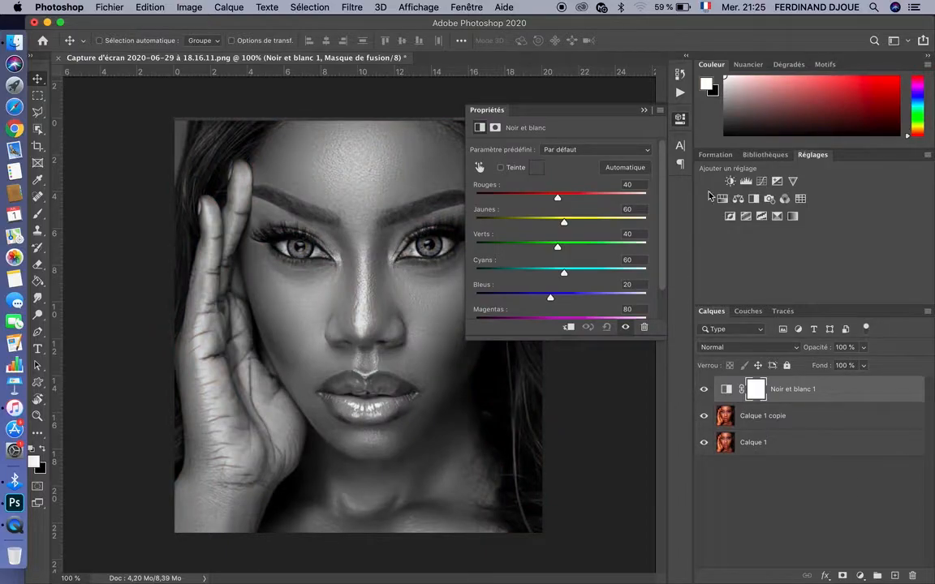
pyautogui.click(644, 109)
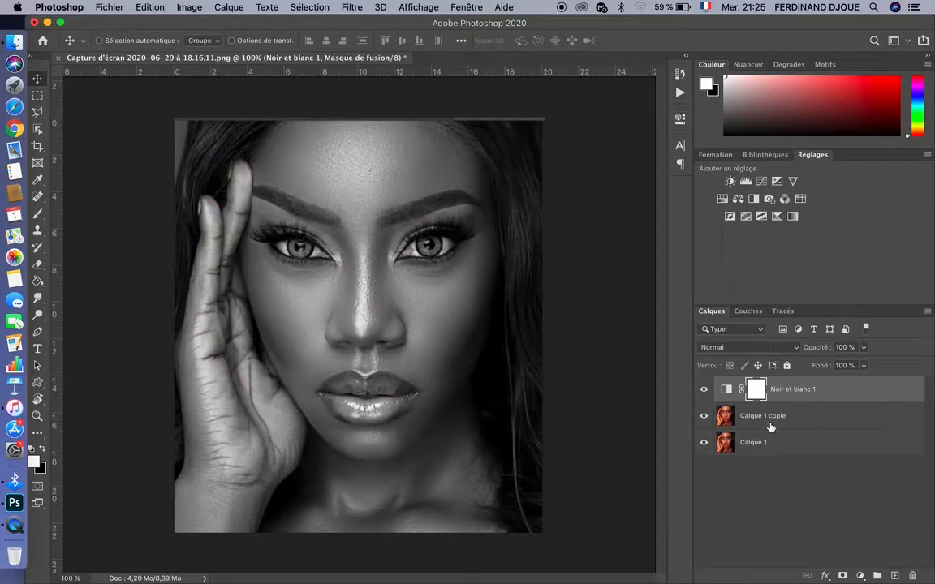
pyautogui.click(796, 349)
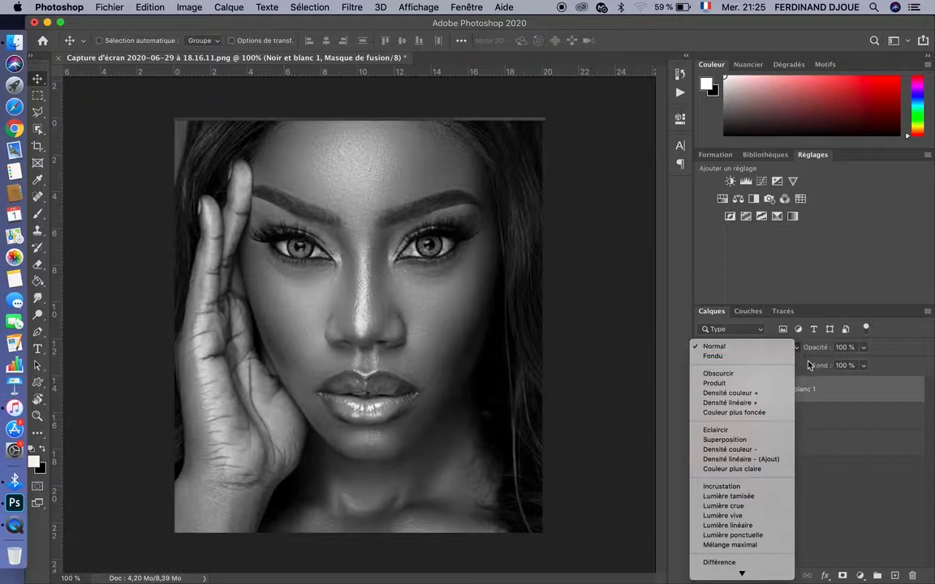
pyautogui.click(761, 383)
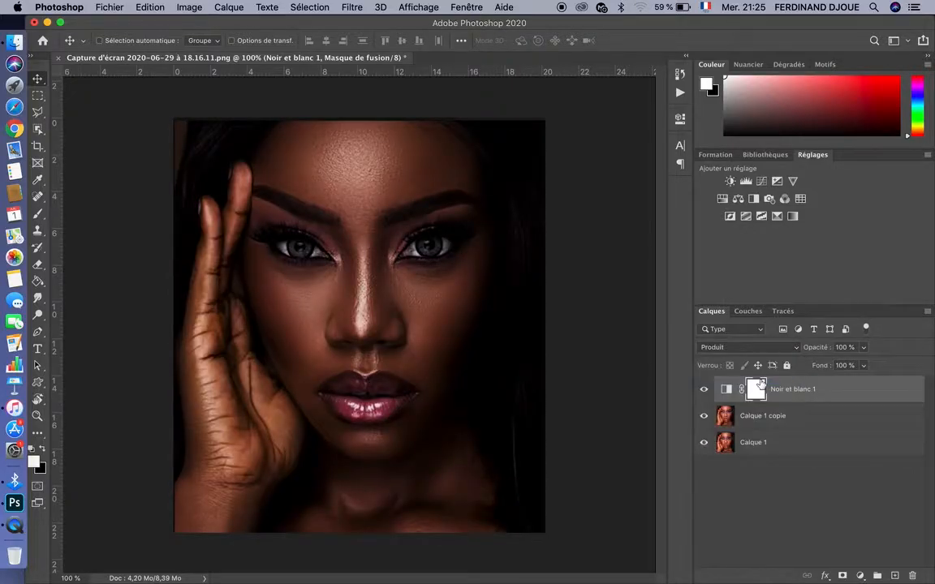
# - Duplicate the Noir et blanc adjustment layer and compare the portrait with both adjustments hidden and shown
pyautogui.click(850, 398)
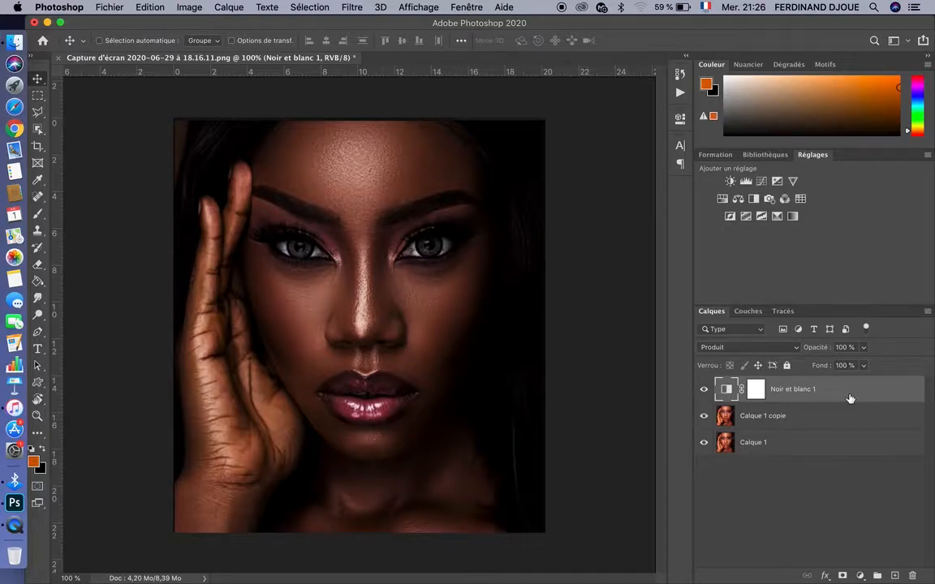
pyautogui.press('super+j')
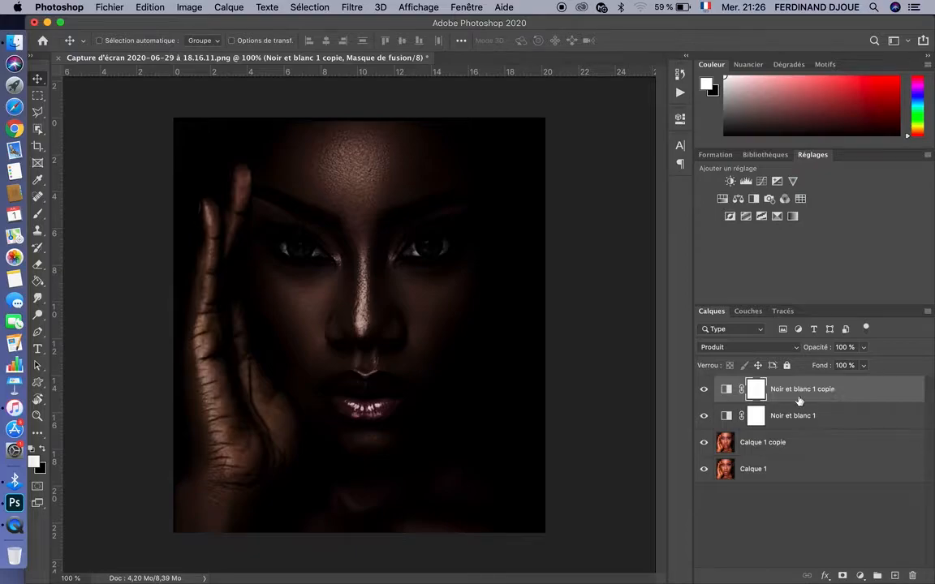
pyautogui.click(704, 389)
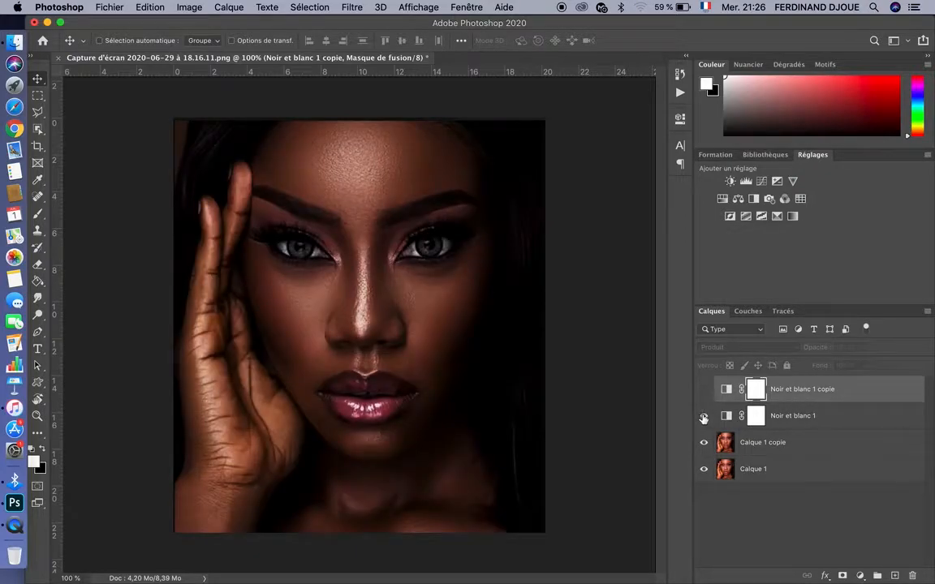
pyautogui.click(704, 415)
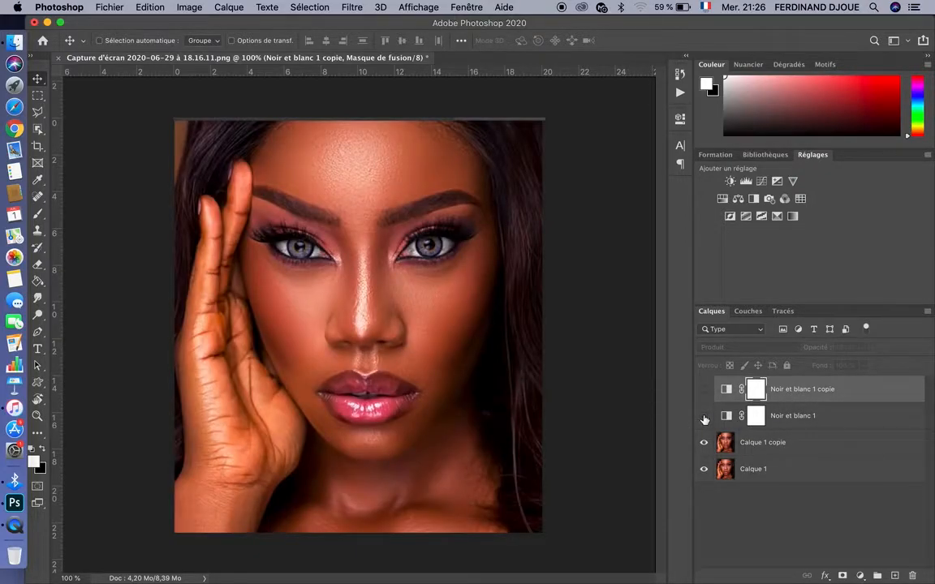
pyautogui.click(703, 415)
pyautogui.click(703, 389)
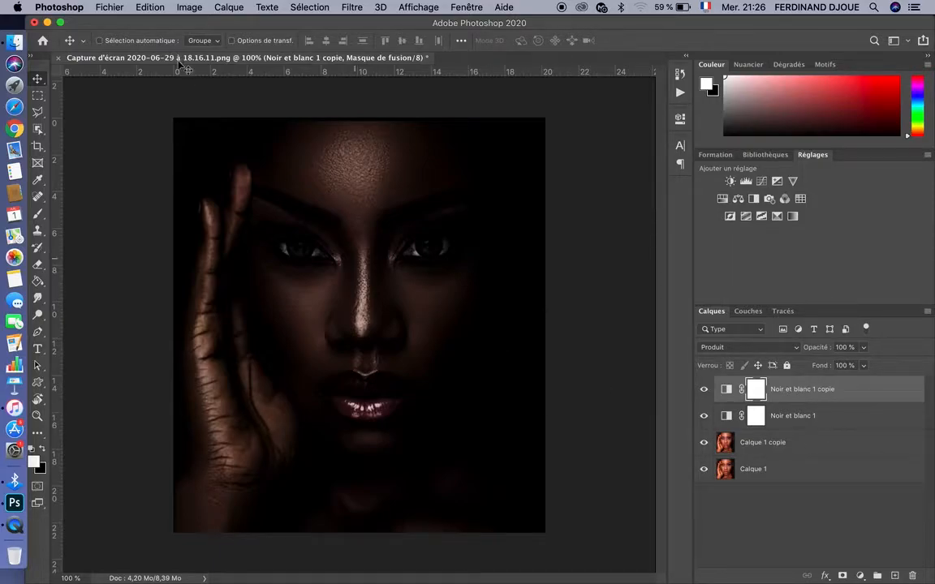
# - Create a new layer above the adjustments and fill it with 50% gris in Normal mode at 100% opacity
pyautogui.click(152, 10)
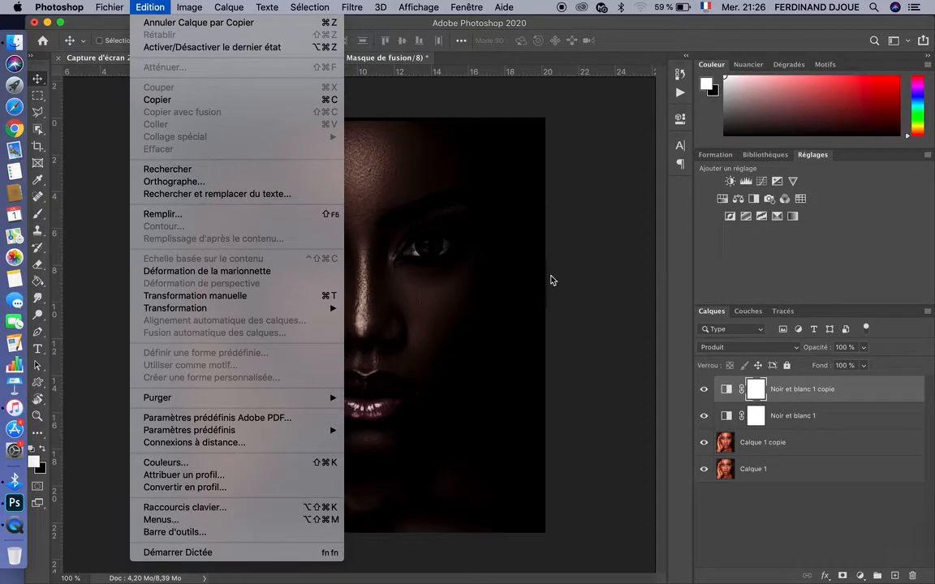
pyautogui.click(806, 520)
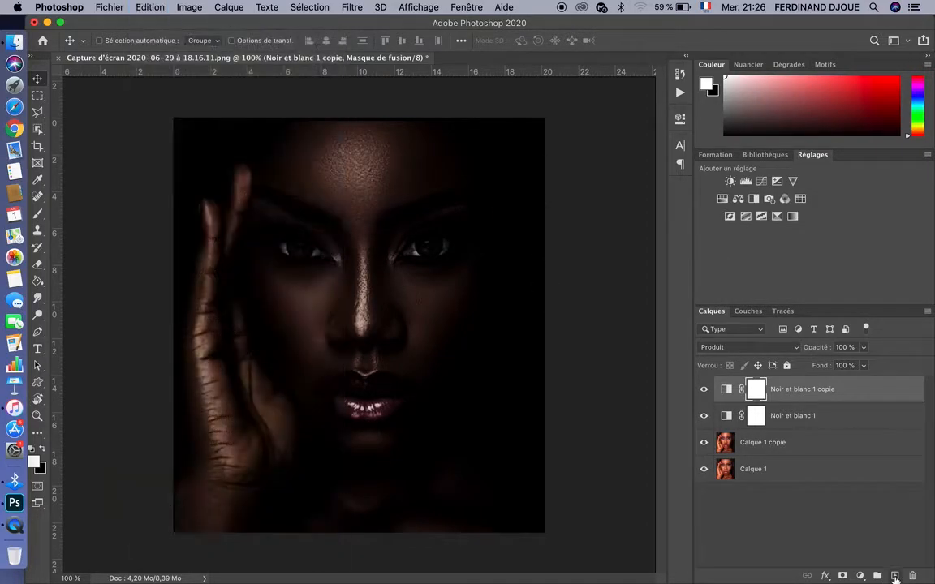
pyautogui.click(894, 576)
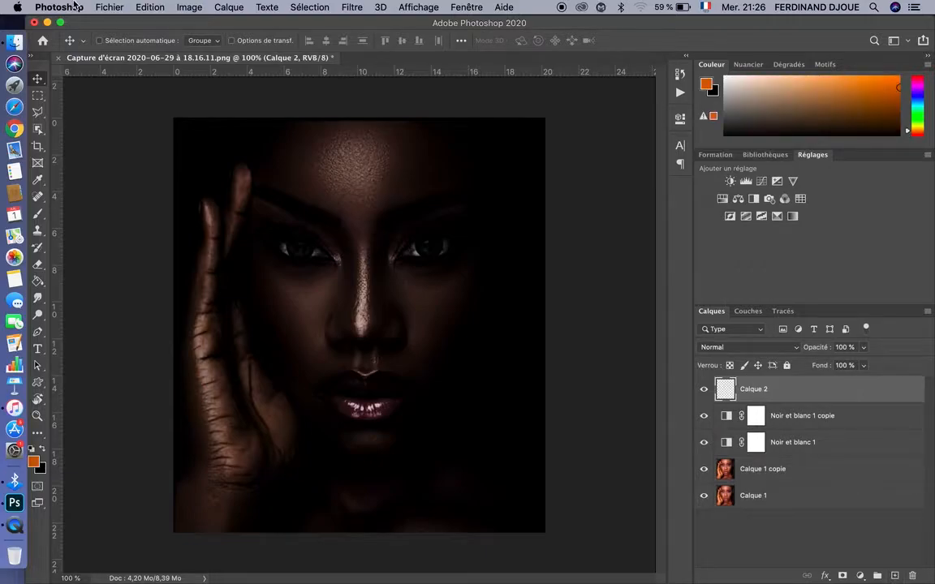
pyautogui.click(148, 7)
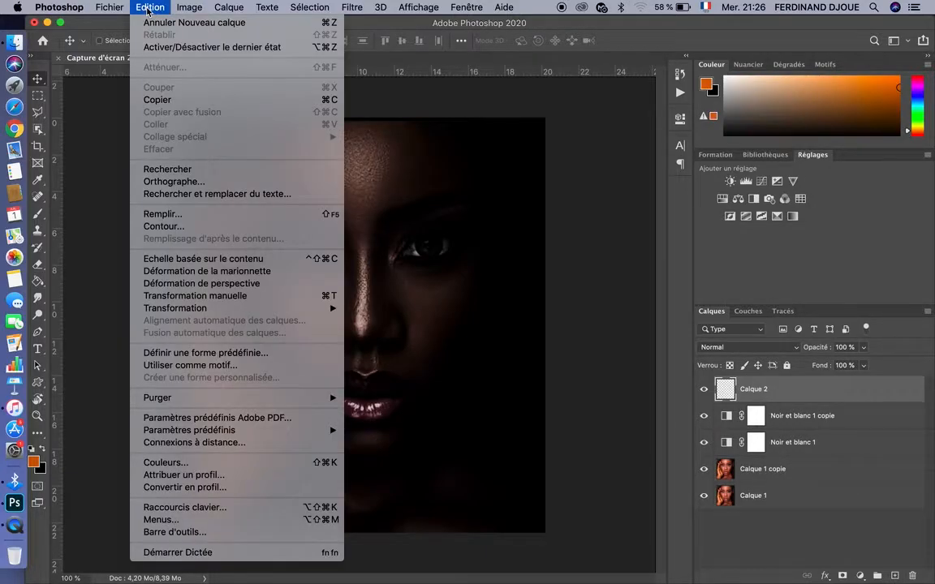
pyautogui.click(188, 214)
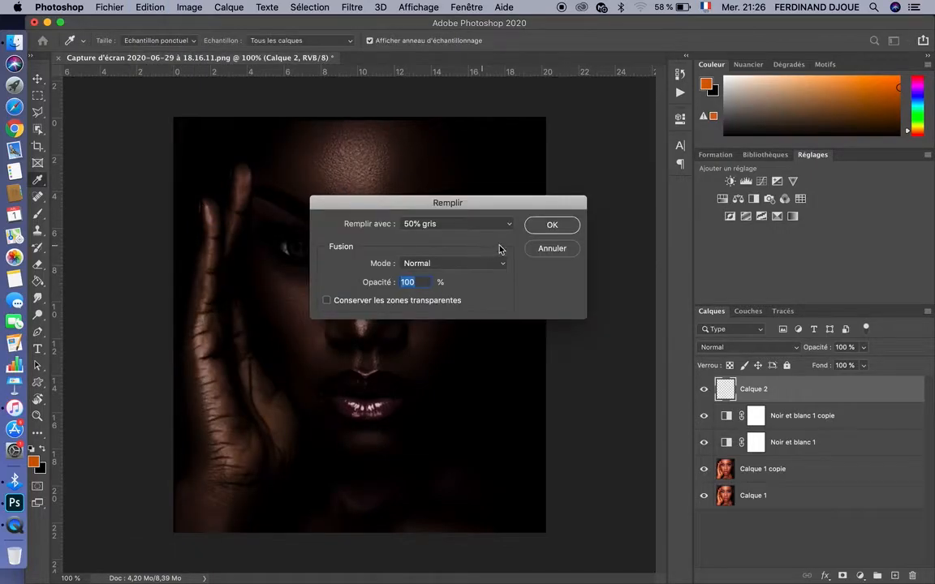
pyautogui.moveTo(511, 206); pyautogui.dragTo(595, 206)
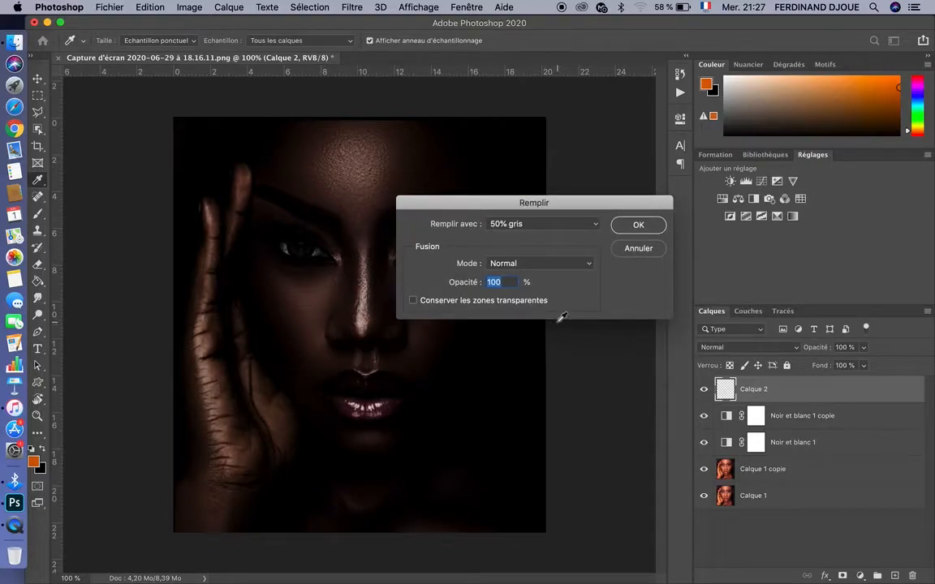
pyautogui.click(592, 224)
pyautogui.click(551, 223)
pyautogui.click(646, 225)
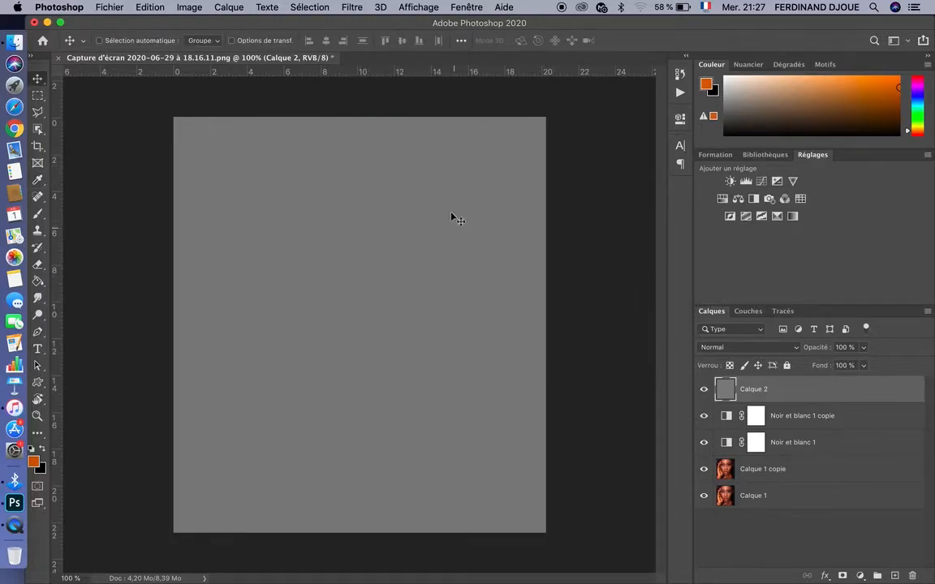
# - Set up the Placage de texture filter on the gray layer with Grès texture, 127% scaling and a relief of 19
pyautogui.click(352, 7)
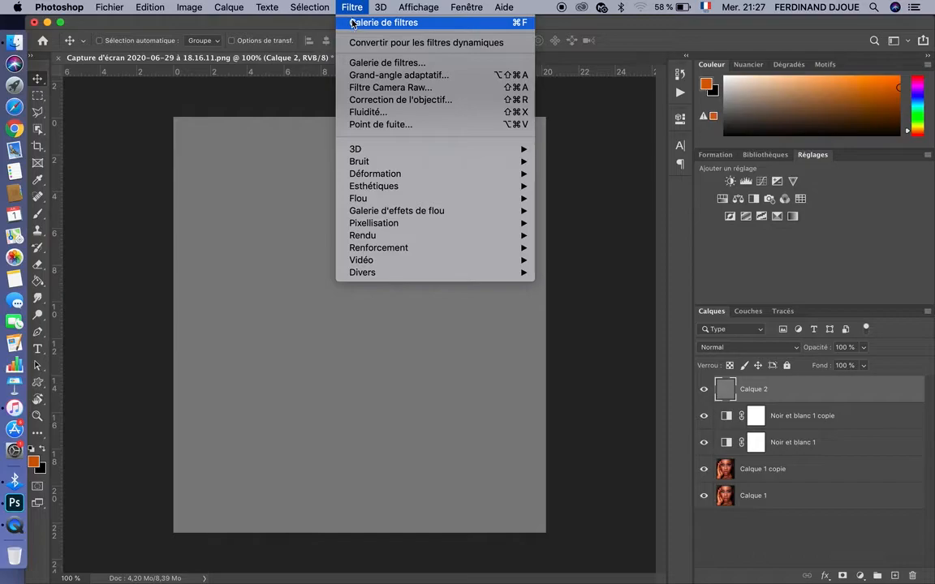
pyautogui.click(364, 63)
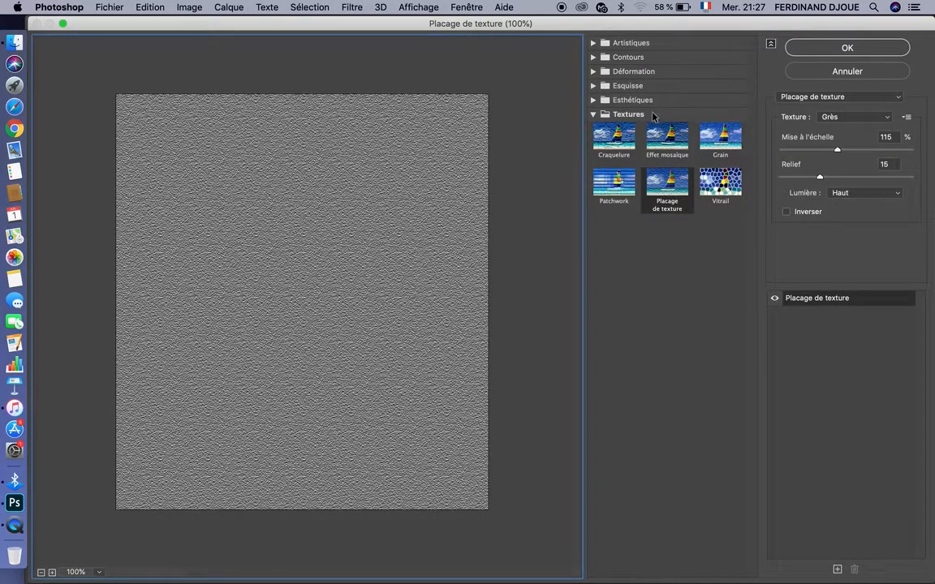
pyautogui.click(730, 113)
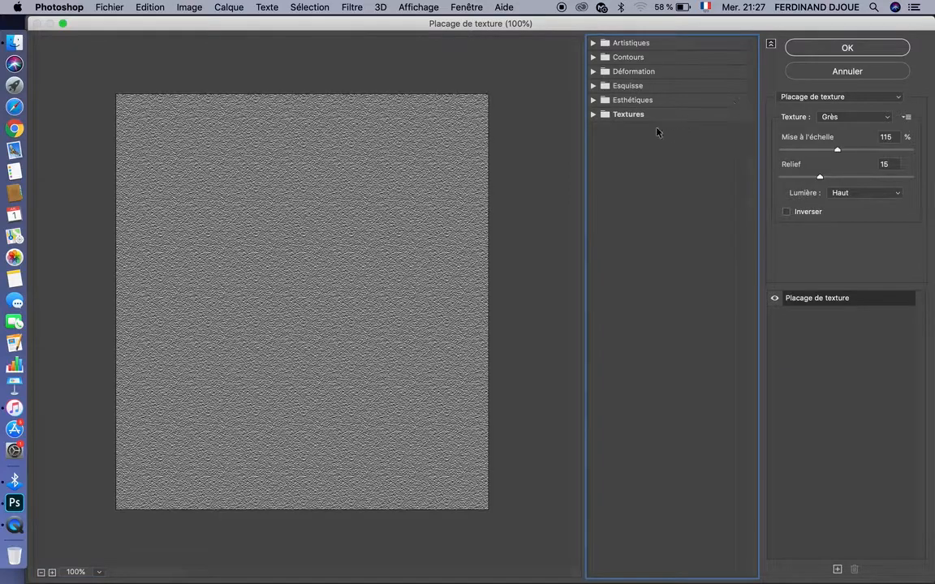
pyautogui.click(597, 115)
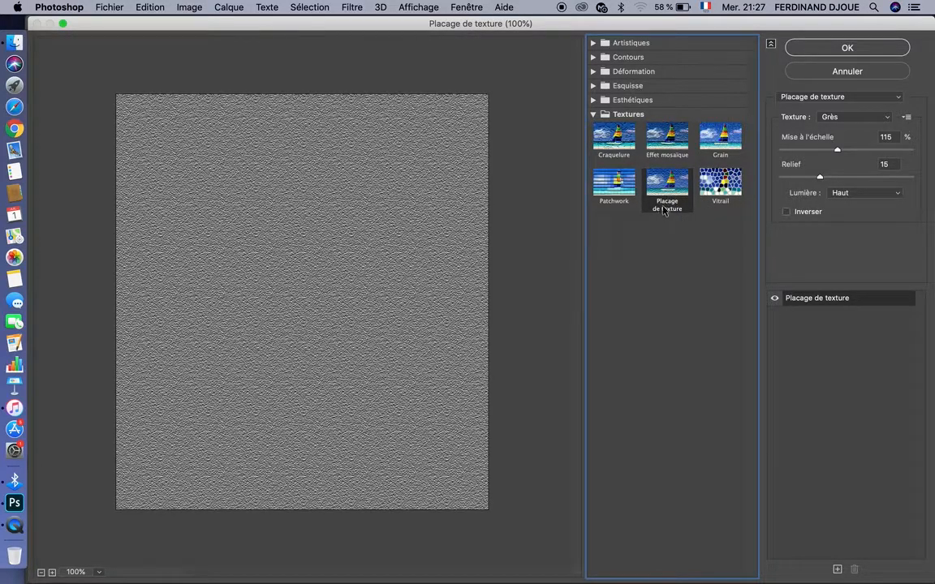
pyautogui.click(891, 119)
pyautogui.click(875, 118)
pyautogui.click(898, 98)
pyautogui.click(899, 101)
pyautogui.moveTo(820, 176); pyautogui.dragTo(847, 153)
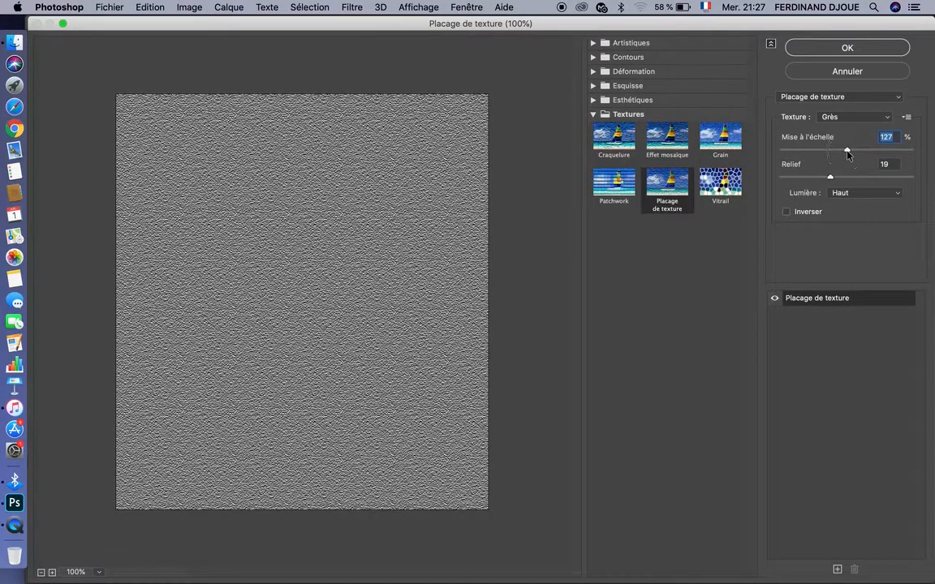
# - Try the Haut gauche light direction, set it back to Haut, and apply the texture filter to the gray layer
pyautogui.click(897, 195)
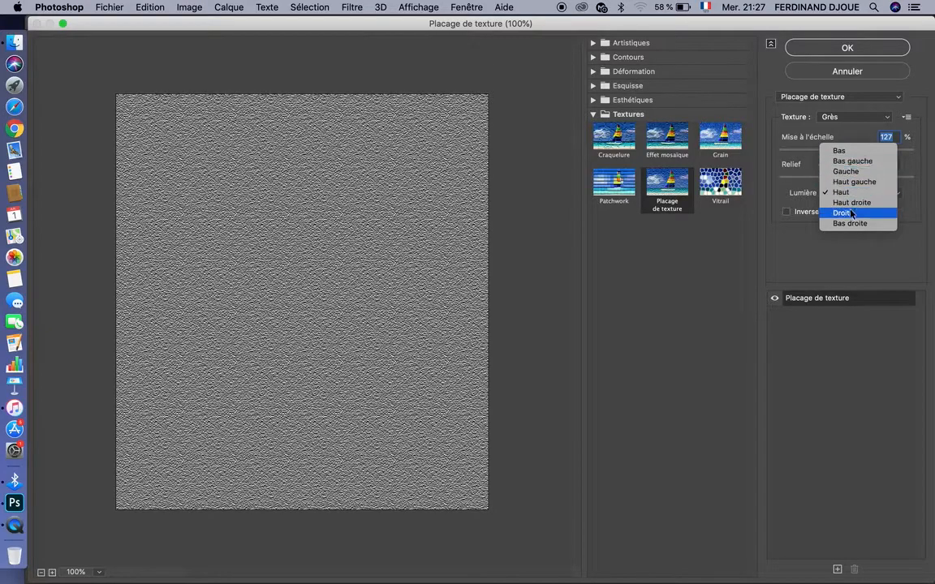
pyautogui.click(847, 183)
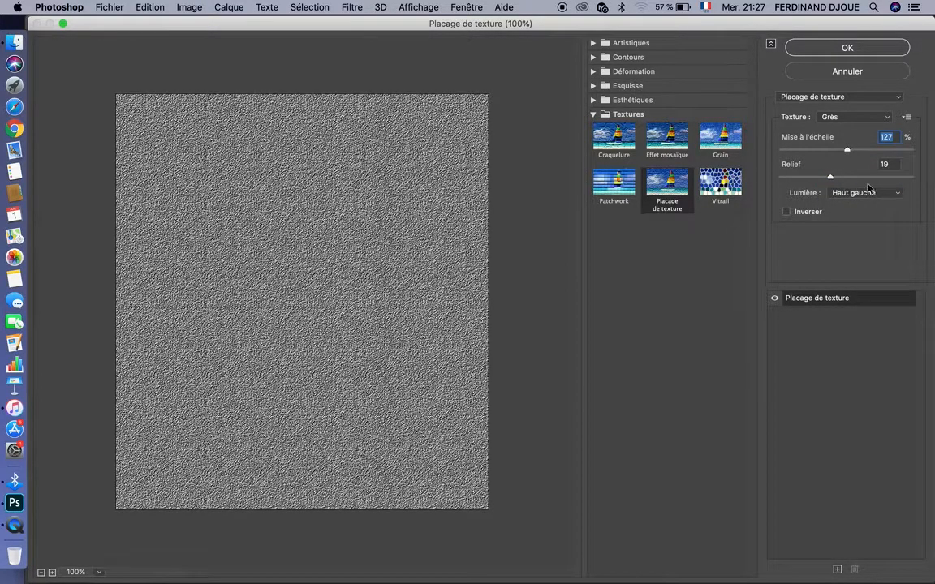
pyautogui.click(851, 193)
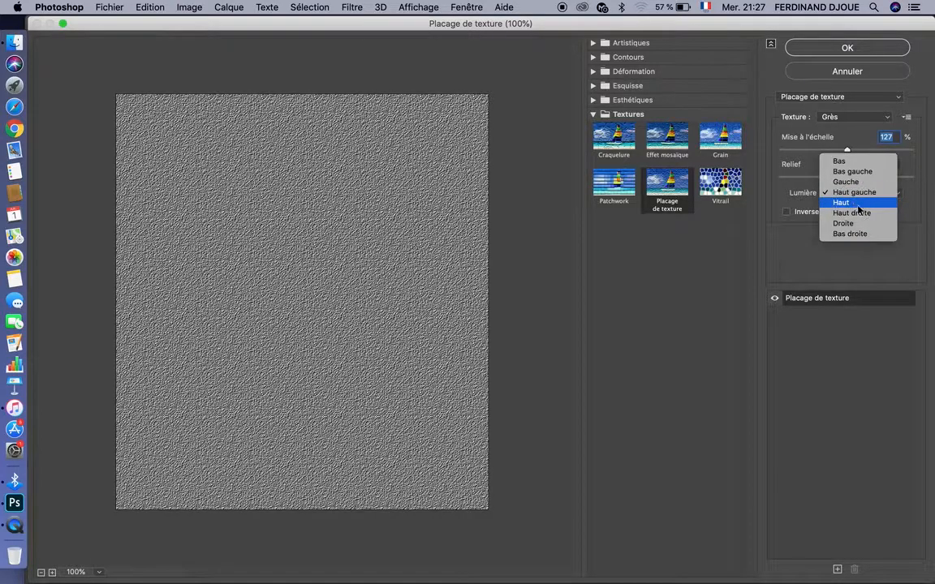
pyautogui.click(857, 206)
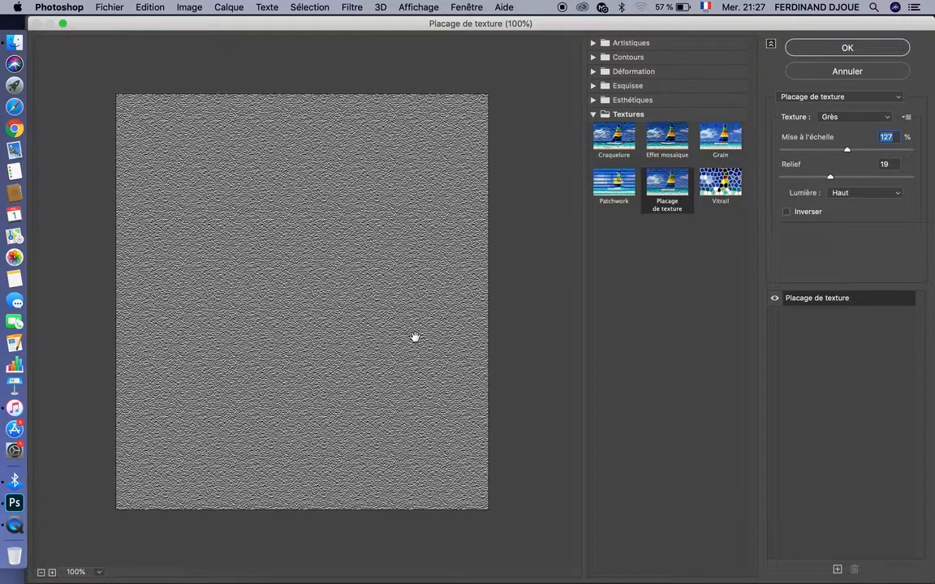
pyautogui.click(863, 49)
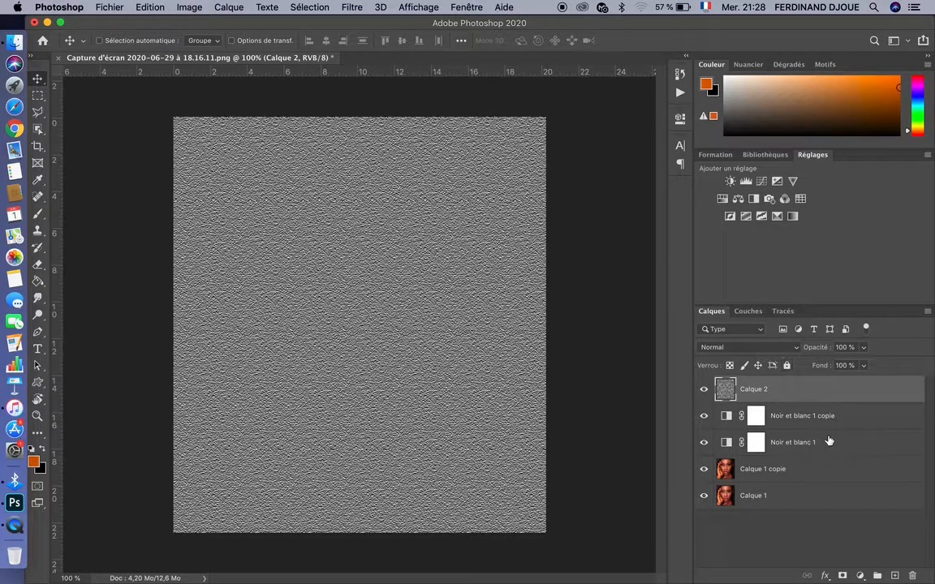
# - Set the textured gray layer's blend mode to Couleur and compare the portrait with that layer hidden and shown
pyautogui.click(797, 348)
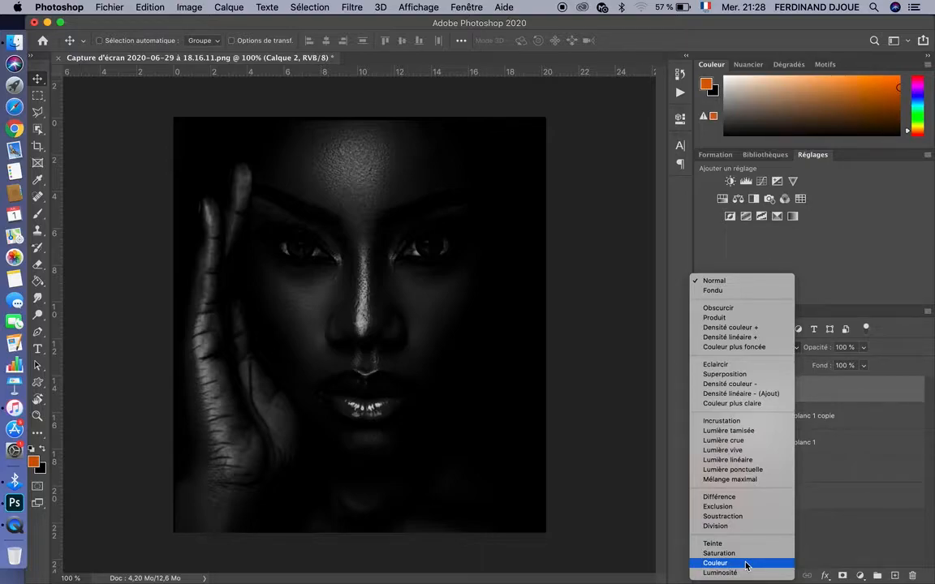
pyautogui.click(746, 563)
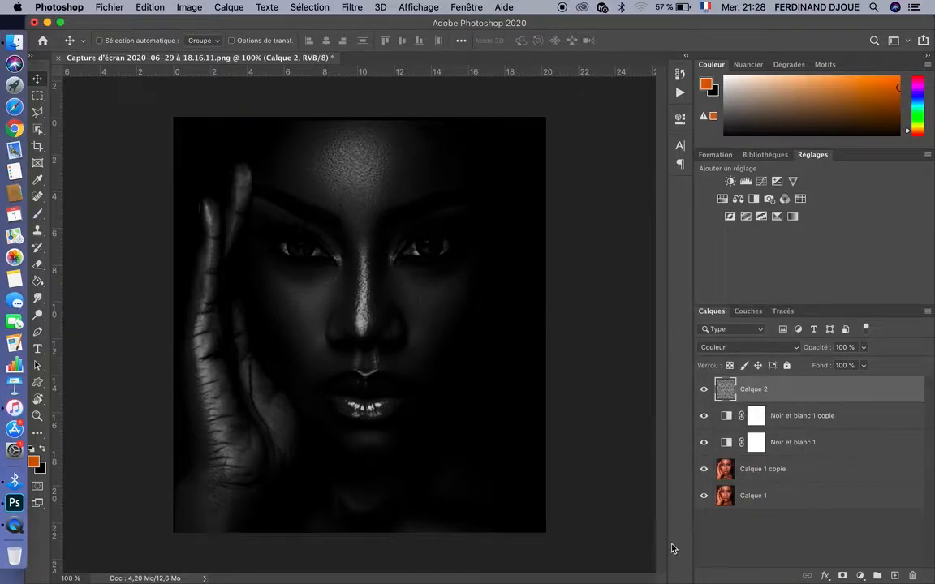
pyautogui.click(704, 390)
pyautogui.click(705, 390)
pyautogui.click(705, 390)
pyautogui.click(705, 390)
pyautogui.click(705, 390)
pyautogui.click(704, 390)
pyautogui.click(703, 391)
# - Create a new layer above the textured gray layer and set the foreground colour to orange cc6600
pyautogui.click(894, 576)
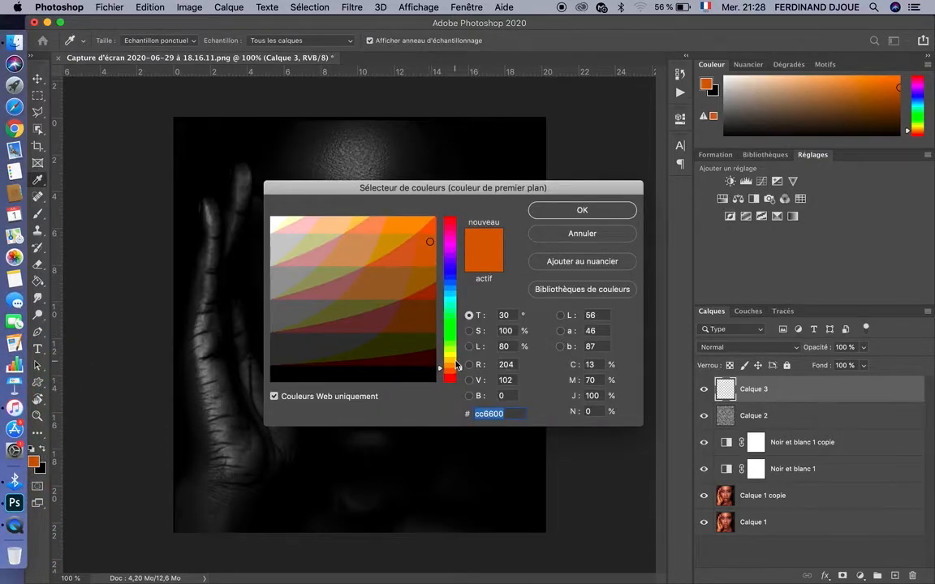
pyautogui.click(451, 359)
pyautogui.click(458, 365)
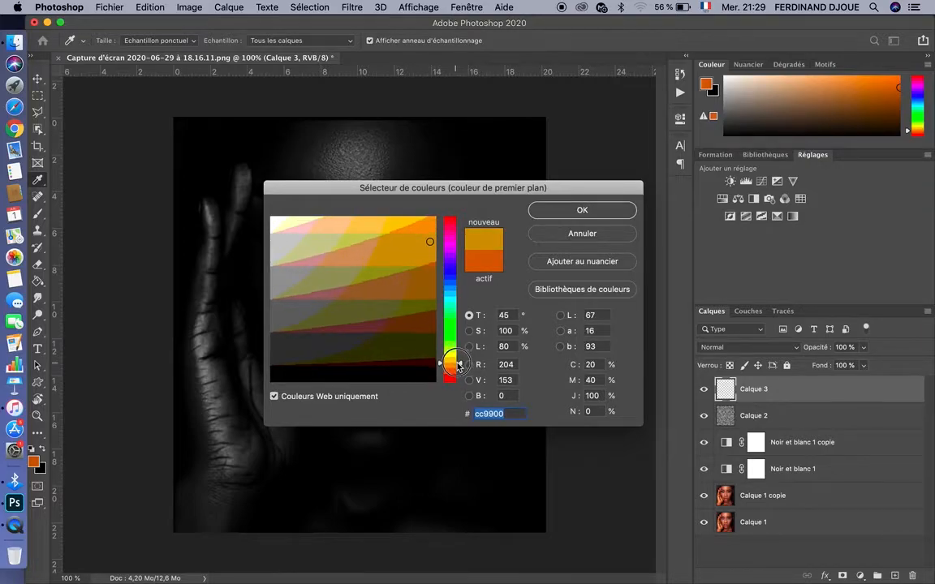
pyautogui.click(461, 369)
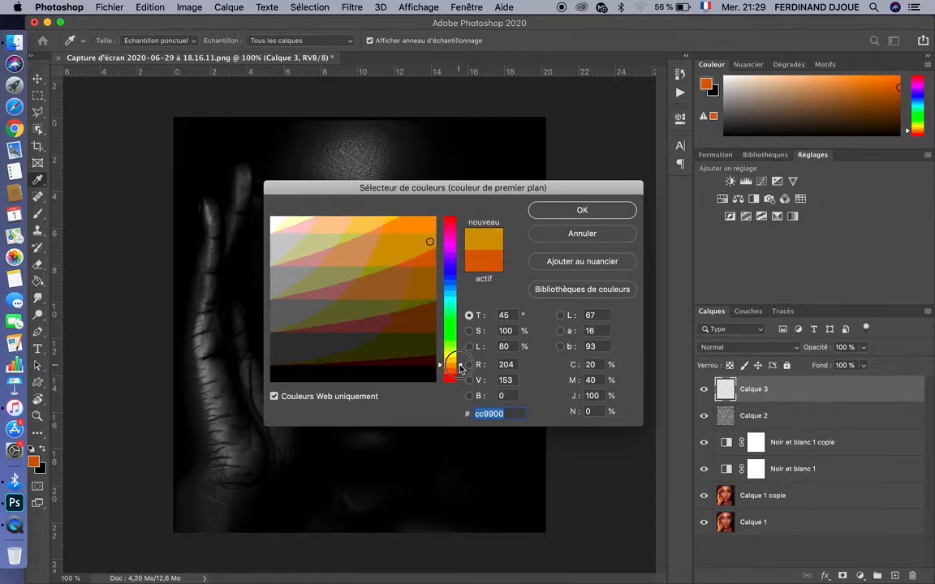
pyautogui.click(459, 365)
pyautogui.click(460, 368)
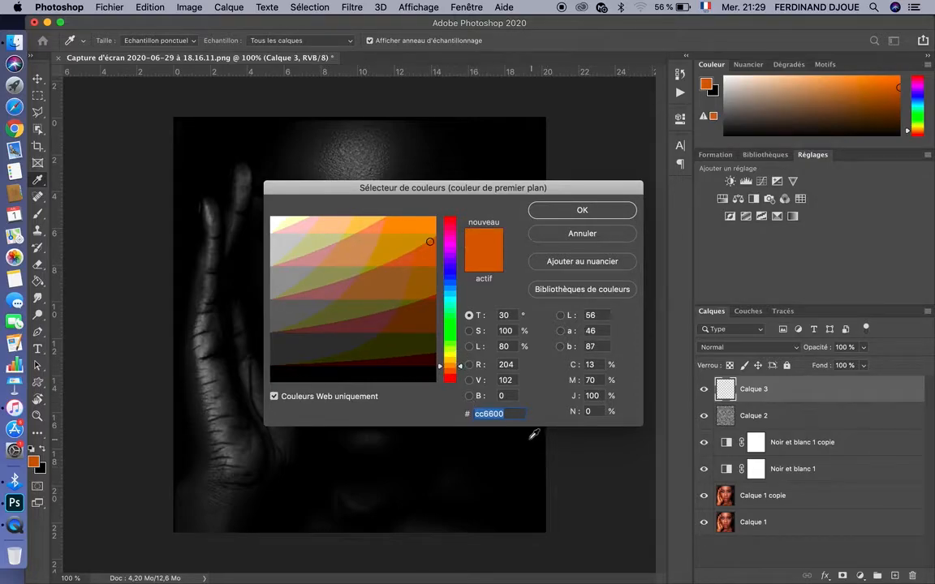
pyautogui.click(511, 414)
pyautogui.click(585, 210)
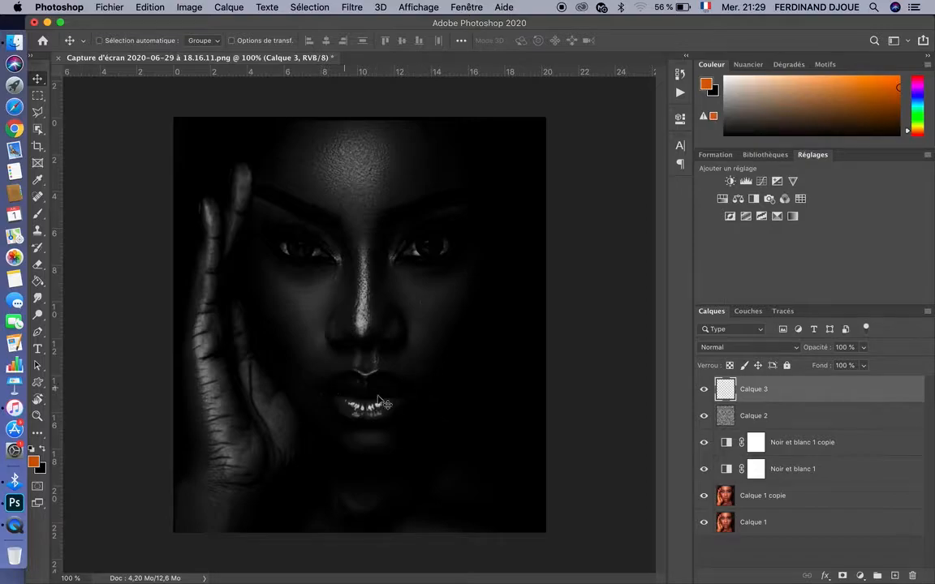
# - Fill the new top layer with the orange foreground colour and set its blend mode to Couleur
pyautogui.click(37, 281)
pyautogui.click(355, 314)
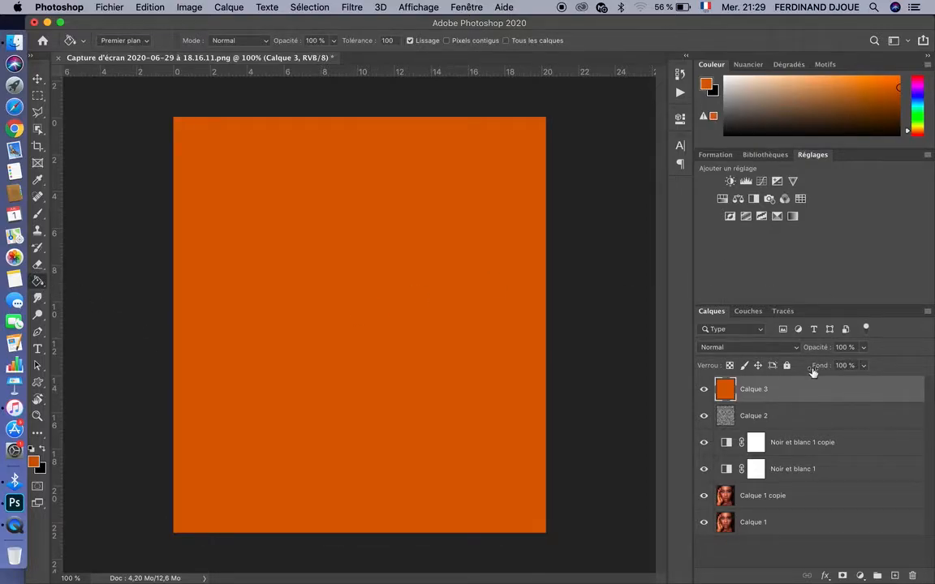
pyautogui.click(796, 347)
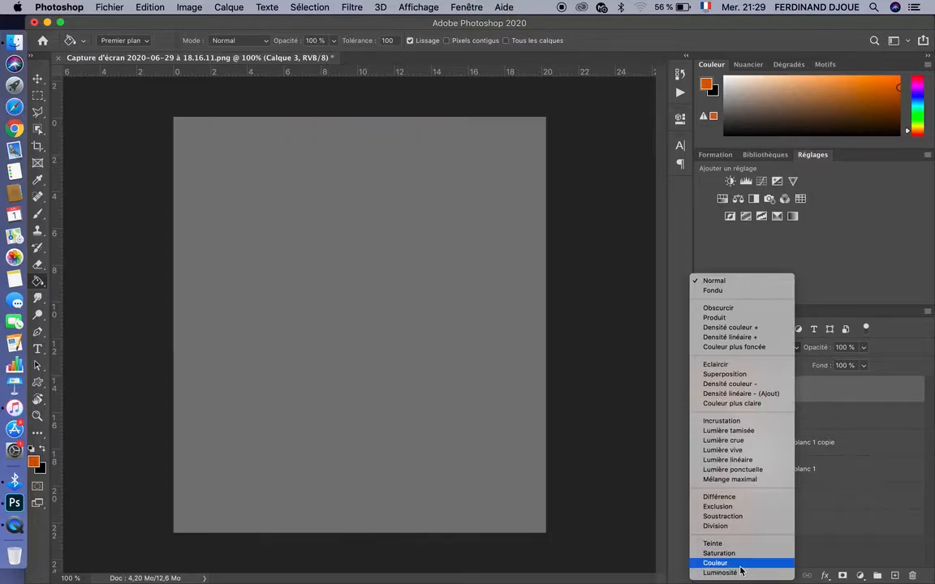
pyautogui.click(715, 563)
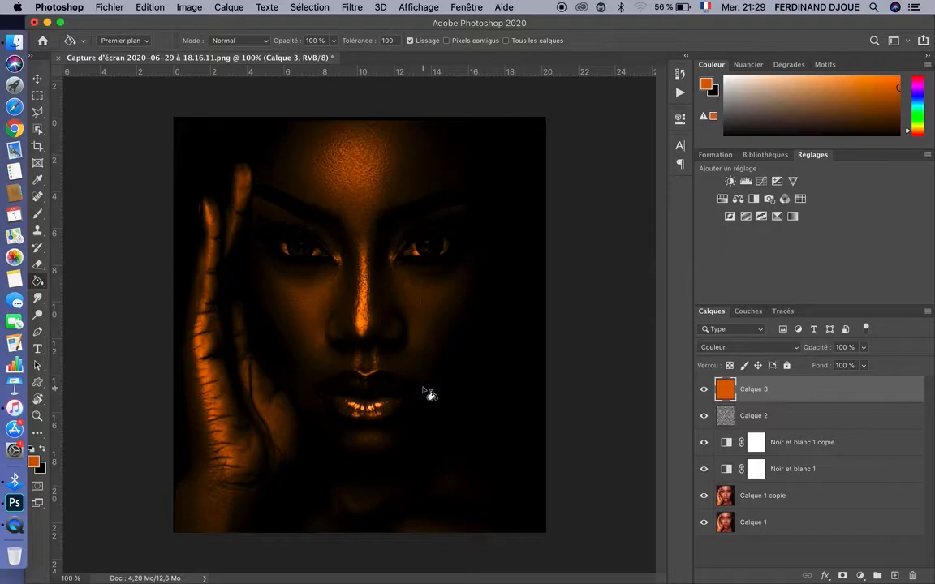
# - Lower the orange layer's opacity to 72%
pyautogui.click(863, 347)
pyautogui.moveTo(864, 367); pyautogui.dragTo(841, 369)
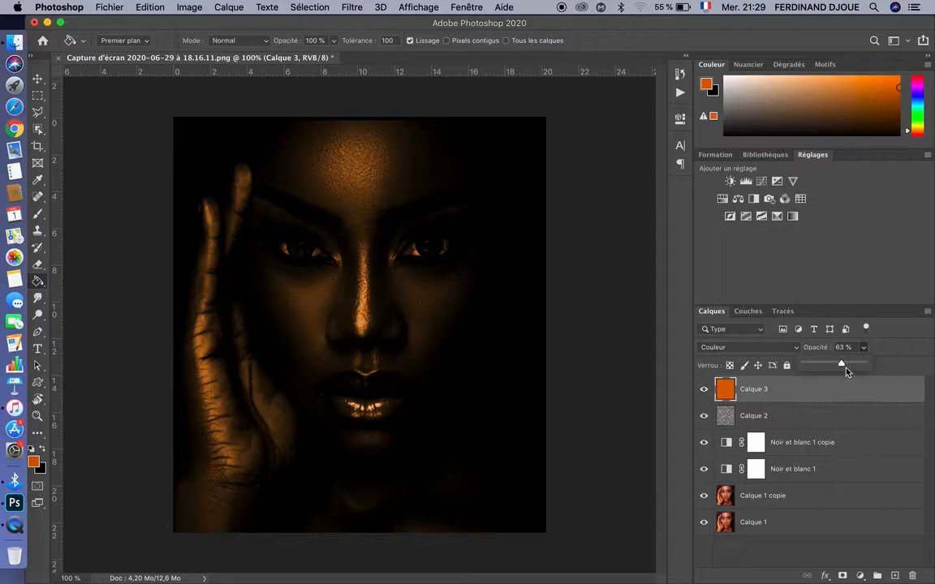
pyautogui.moveTo(843, 367); pyautogui.dragTo(847, 367)
# - Erase the orange layer over both eyes with the soft 71 px eraser at 100% opacity
pyautogui.click(38, 264)
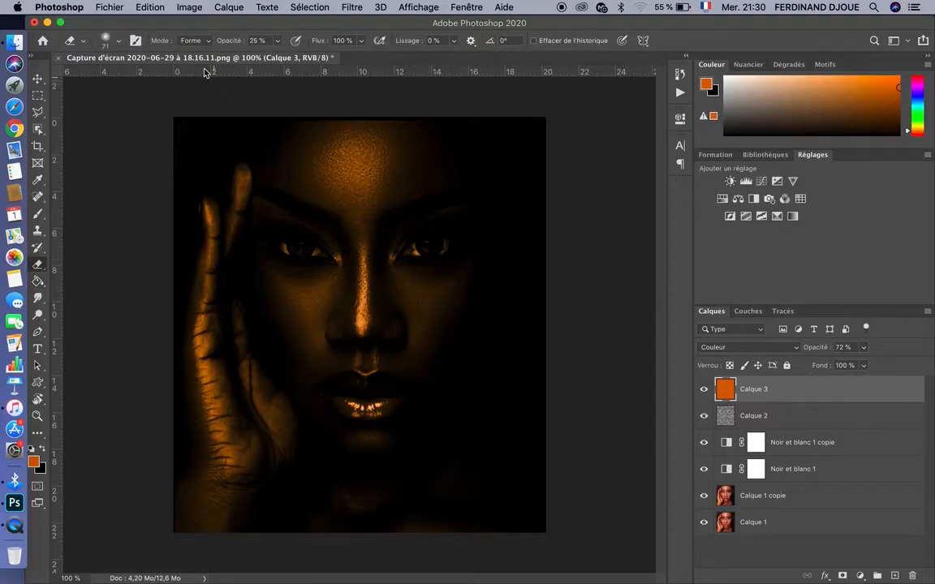
pyautogui.click(258, 39)
pyautogui.write('10')
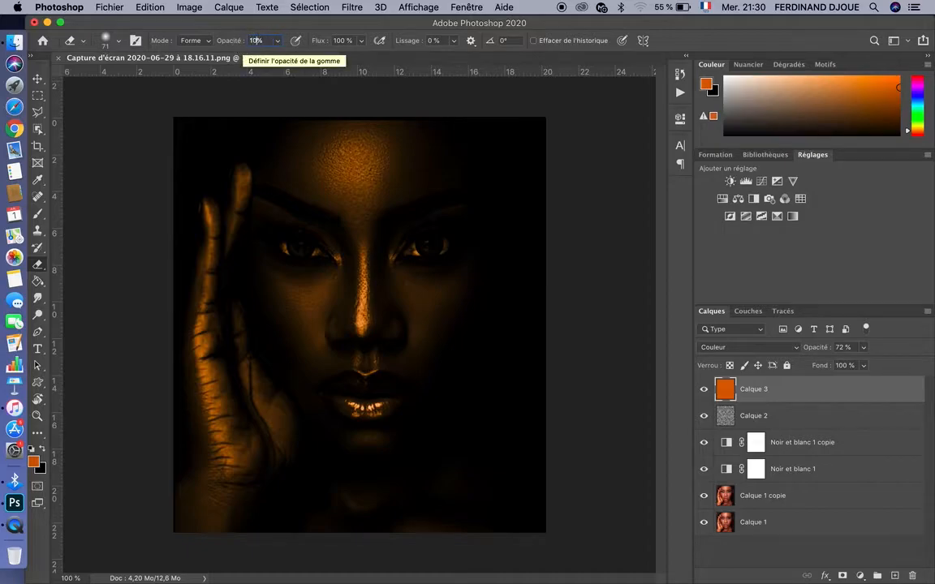
pyautogui.write('0')
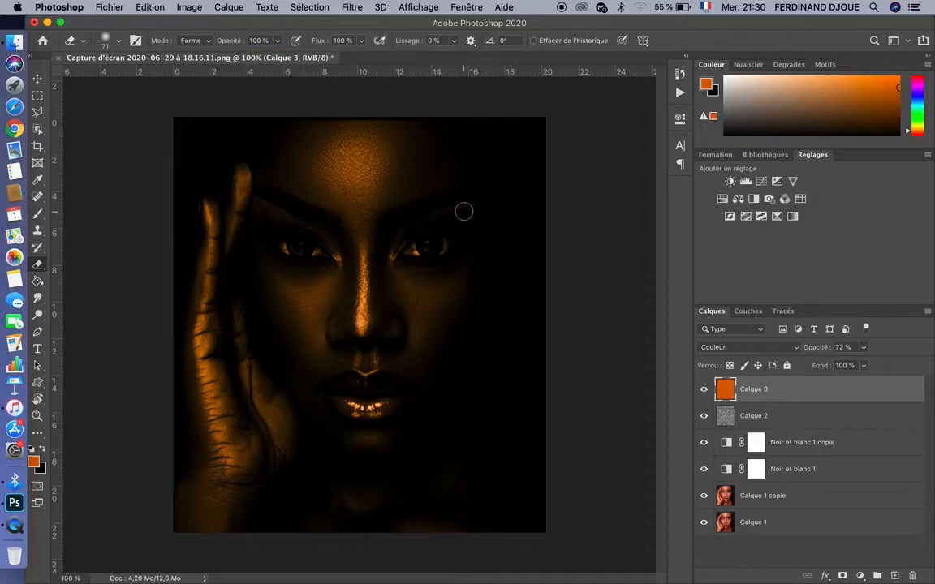
pyautogui.press('super+plus')
pyautogui.moveTo(476, 182)
pyautogui.mouseDown()
pyautogui.moveTo(381, 424)
pyautogui.moveTo(427, 397)
pyautogui.moveTo(403, 407)
pyautogui.moveTo(424, 411)
pyautogui.moveTo(361, 417)
pyautogui.moveTo(361, 409)
pyautogui.moveTo(427, 392)
pyautogui.moveTo(382, 401)
pyautogui.moveTo(413, 392)
pyautogui.moveTo(420, 420)
pyautogui.mouseUp()
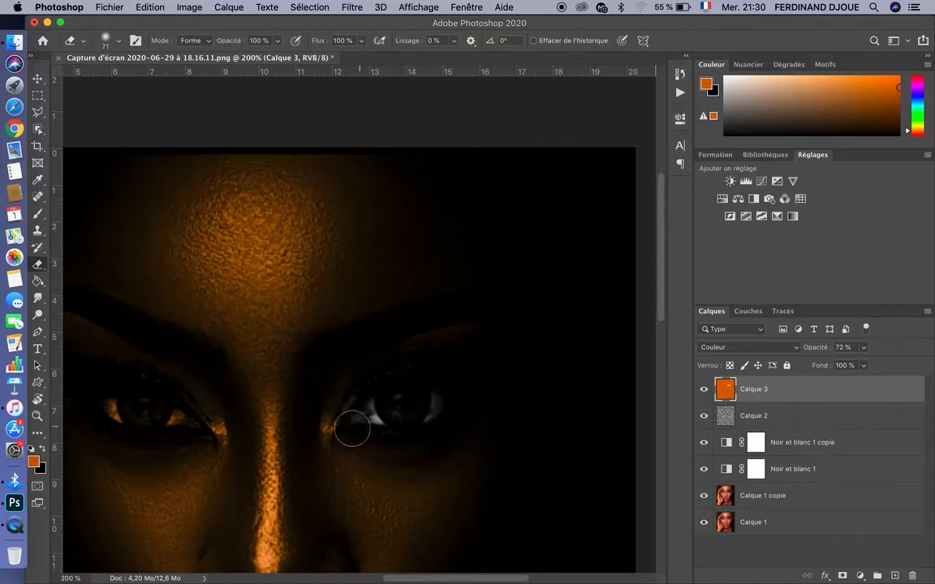
pyautogui.hscroll(-5, 478, 371)
pyautogui.scroll(-1, 478, 372)
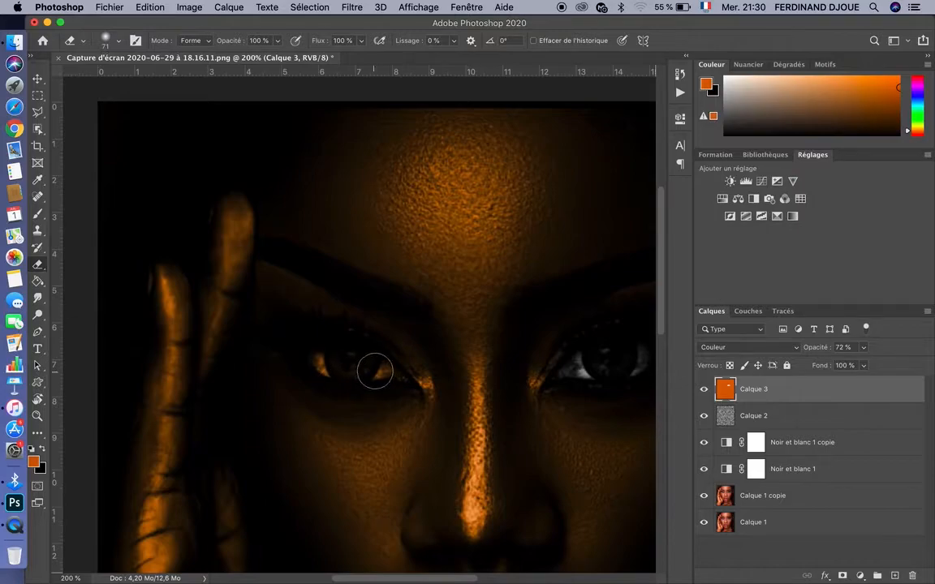
pyautogui.moveTo(340, 372)
pyautogui.mouseDown()
pyautogui.moveTo(355, 369)
pyautogui.moveTo(325, 364)
pyautogui.moveTo(359, 366)
pyautogui.moveTo(313, 359)
pyautogui.moveTo(383, 376)
pyautogui.moveTo(333, 366)
pyautogui.mouseUp()
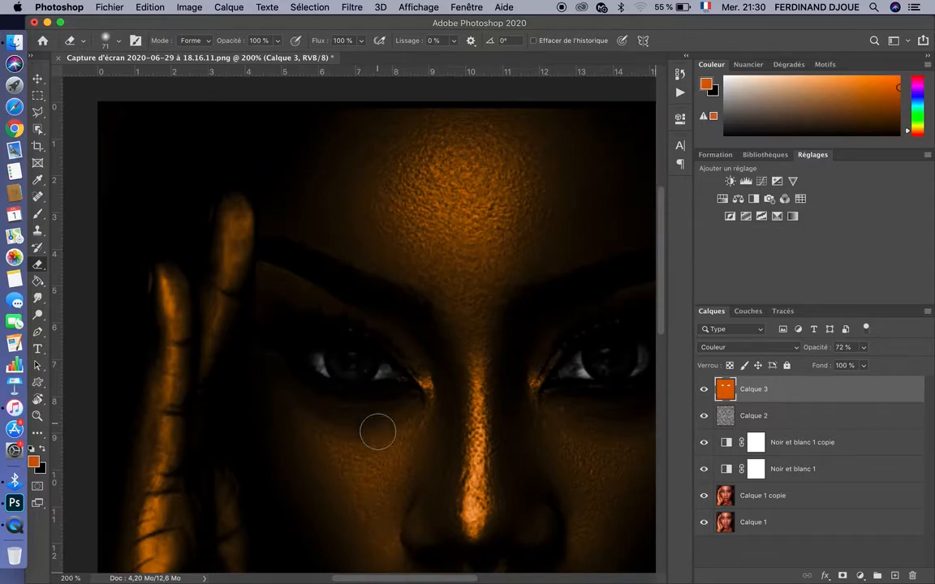
pyautogui.press('super+minus')
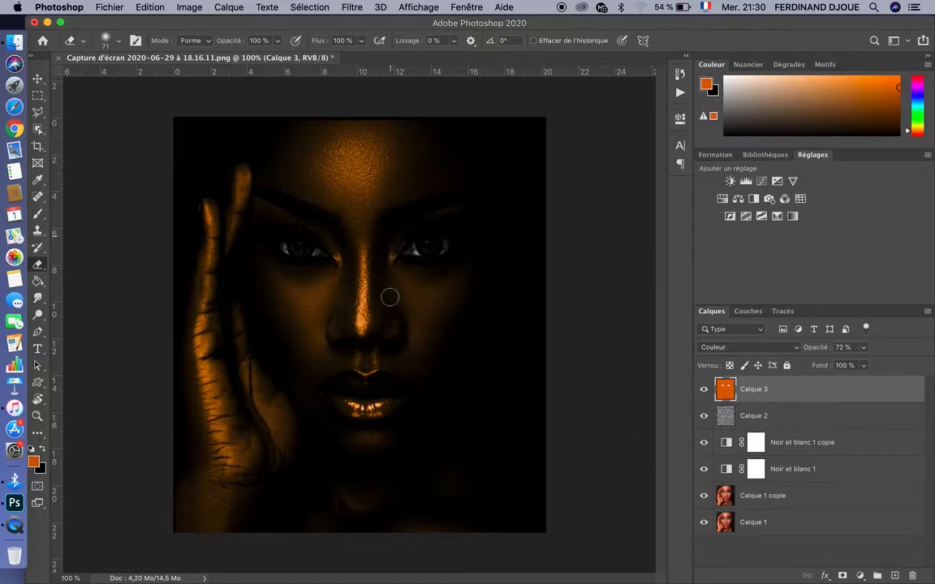
# - Lightly erase the orange layer over the forehead and nose with a soft 467 px eraser at 25% opacity
pyautogui.click(267, 42)
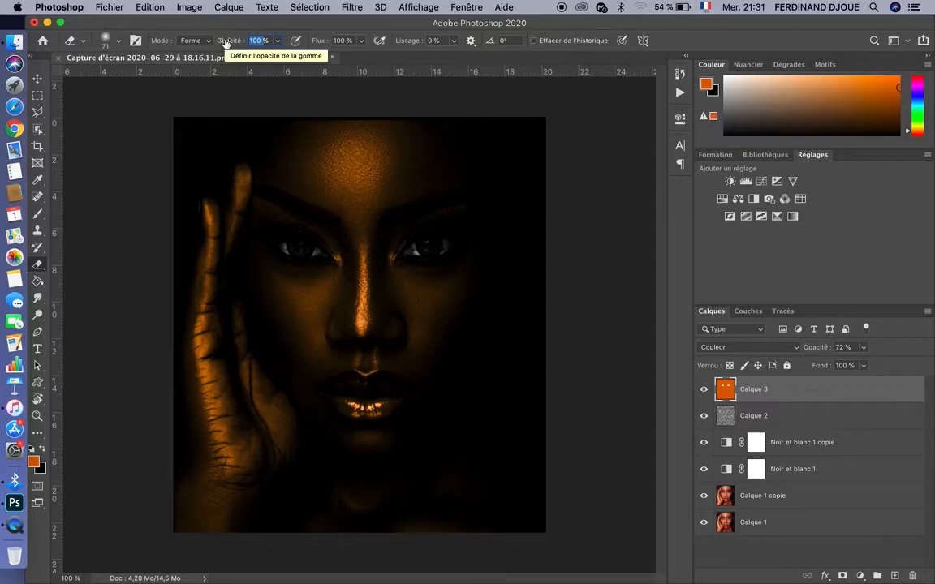
pyautogui.write('25')
pyautogui.rightClick(365, 198)
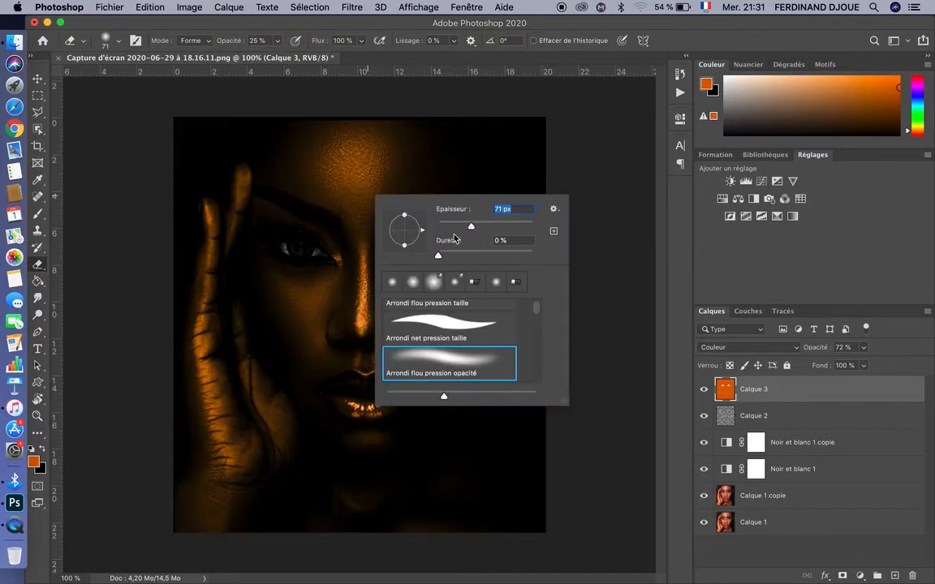
pyautogui.moveTo(473, 231); pyautogui.dragTo(522, 227)
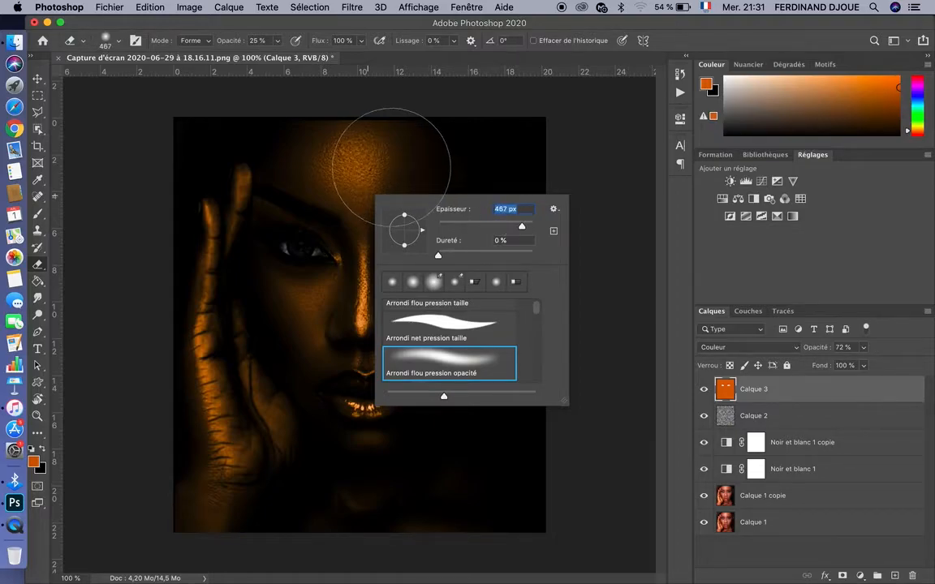
pyautogui.click(365, 180)
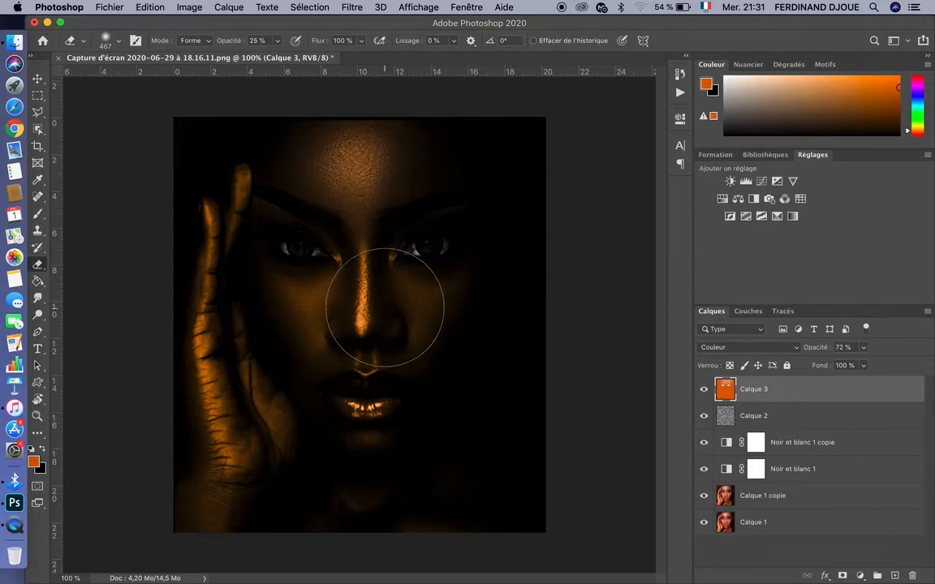
pyautogui.click(375, 301)
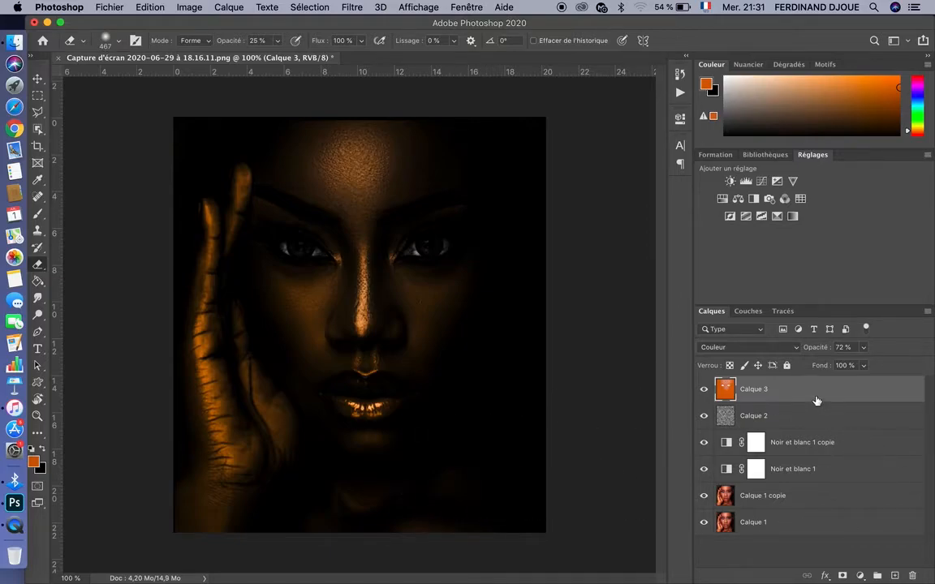
# - Apply Balance des couleurs to the orange layer, shifting the Tons moyens toward Jaune and Rouge with luminosity preserved
pyautogui.press('super+b')
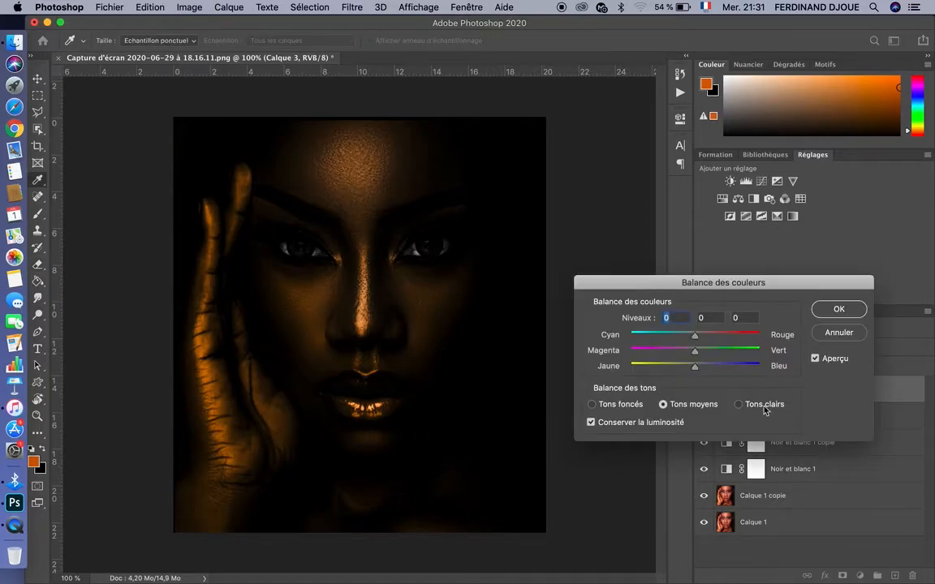
pyautogui.moveTo(699, 373); pyautogui.dragTo(659, 373)
pyautogui.moveTo(696, 339); pyautogui.dragTo(722, 336)
pyautogui.moveTo(724, 336); pyautogui.dragTo(725, 337)
pyautogui.moveTo(658, 369); pyautogui.dragTo(649, 372)
pyautogui.moveTo(724, 336); pyautogui.dragTo(733, 338)
pyautogui.click(839, 309)
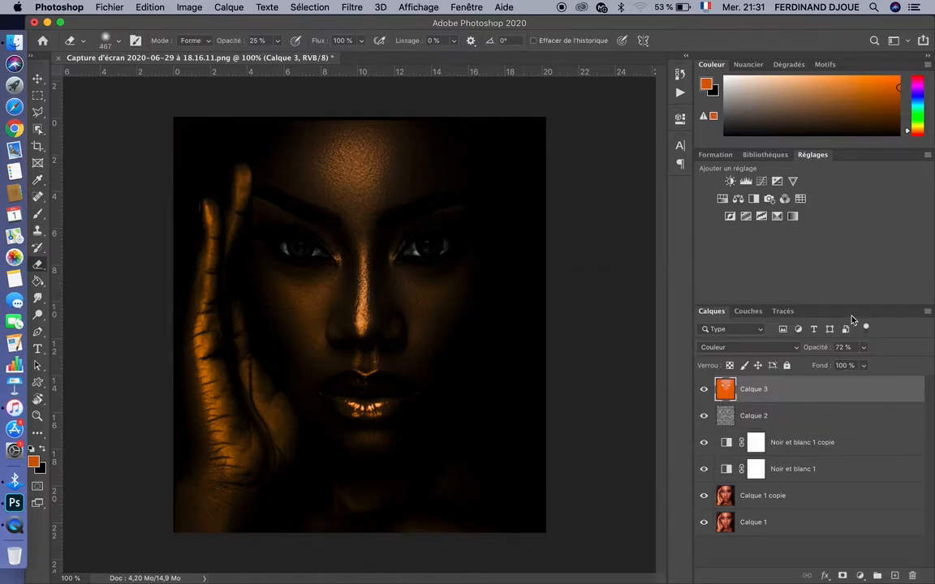